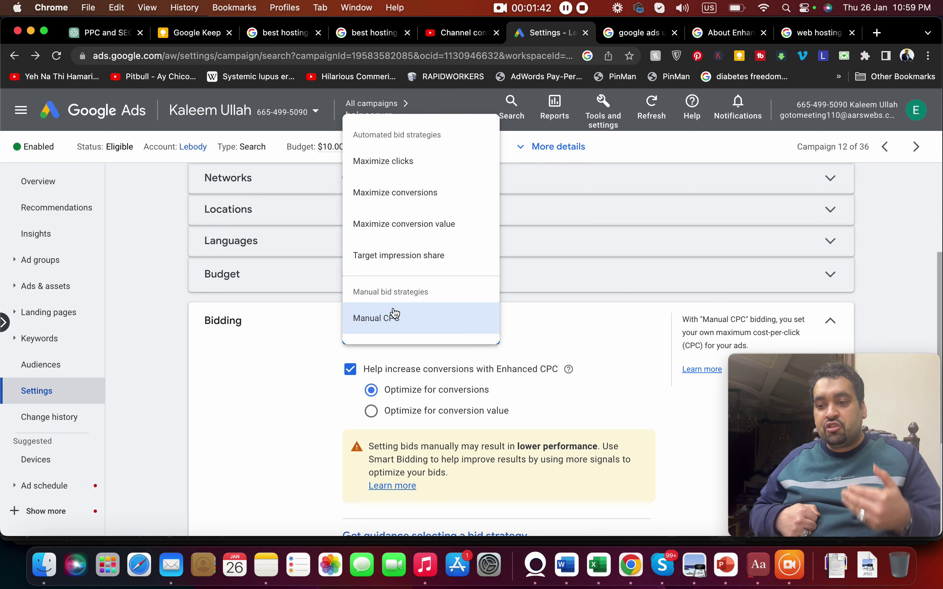
# Keep Manual CPC as the campaign's bid strategy, and replace it with Maximize conversions.
pyautogui.click(395, 316)
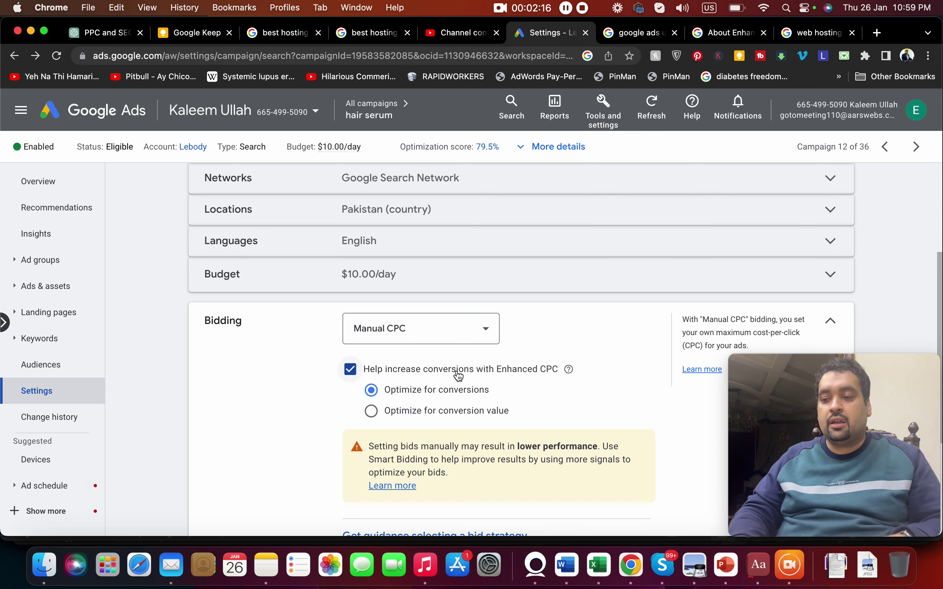
pyautogui.click(460, 334)
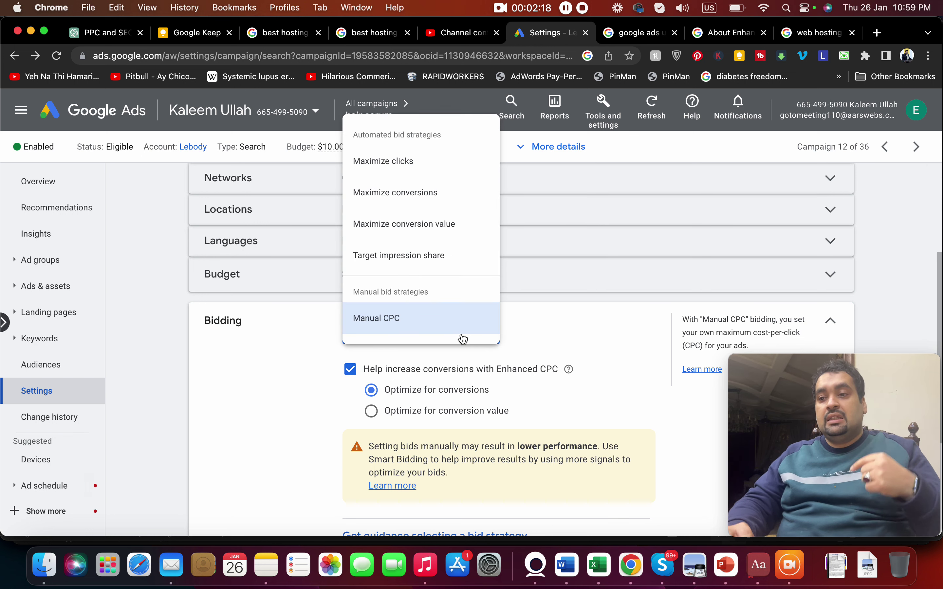
pyautogui.click(443, 203)
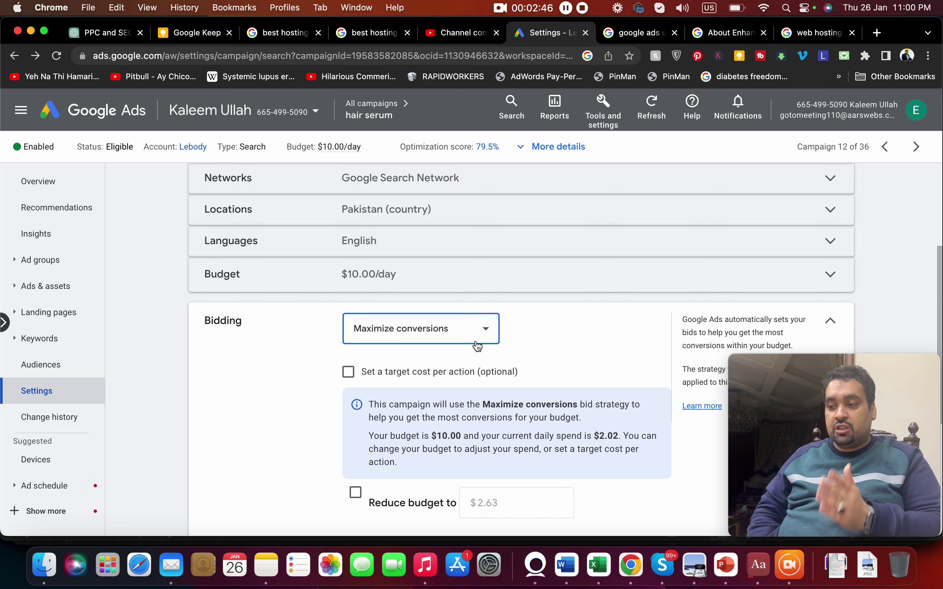
# Change the campaign's bid strategy to Maximize clicks.
pyautogui.click(479, 330)
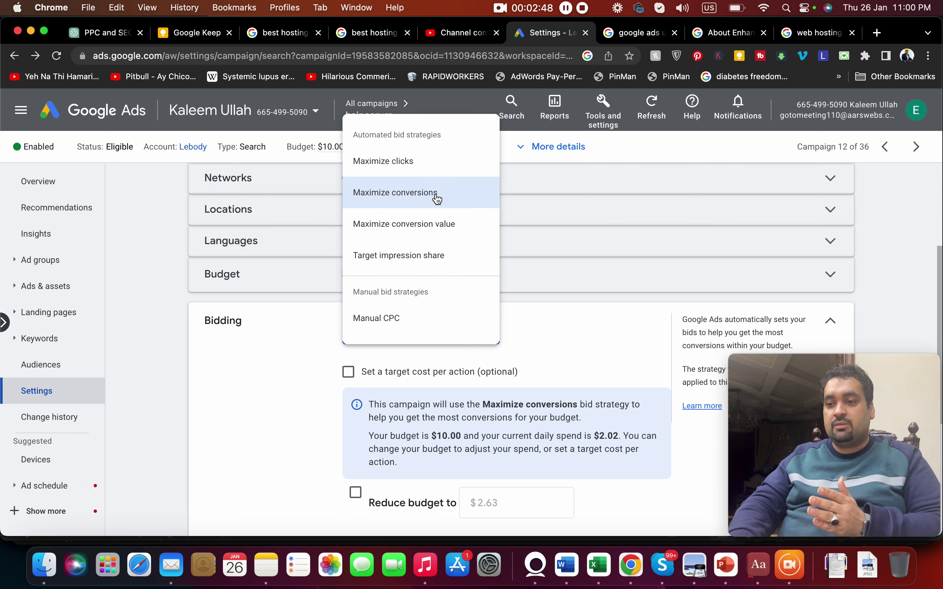
pyautogui.click(439, 166)
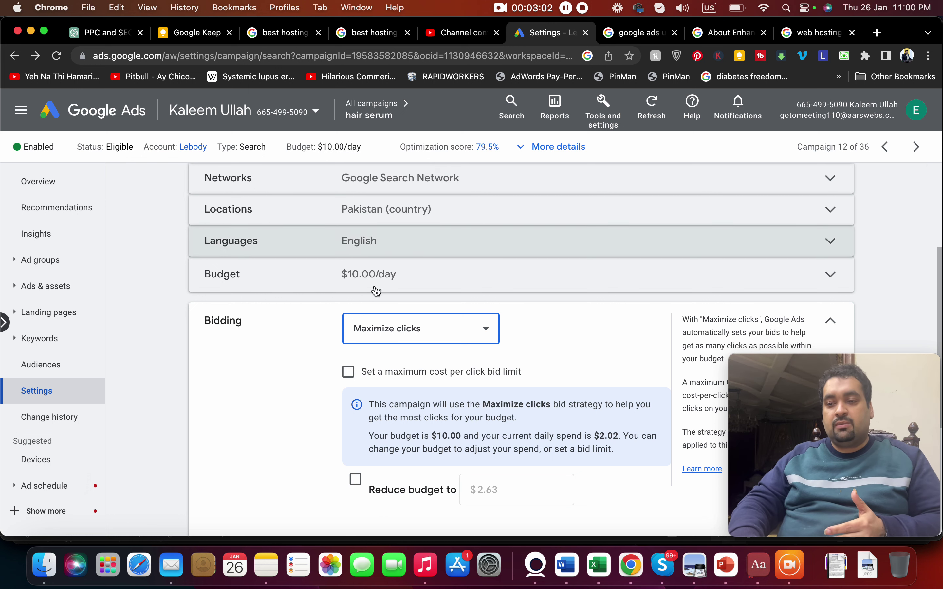
pyautogui.click(409, 339)
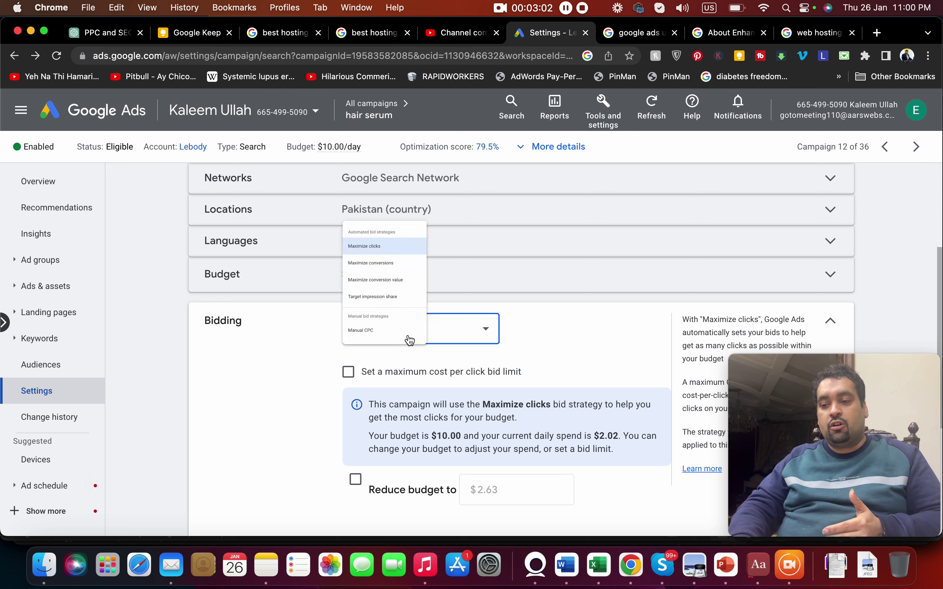
pyautogui.click(406, 363)
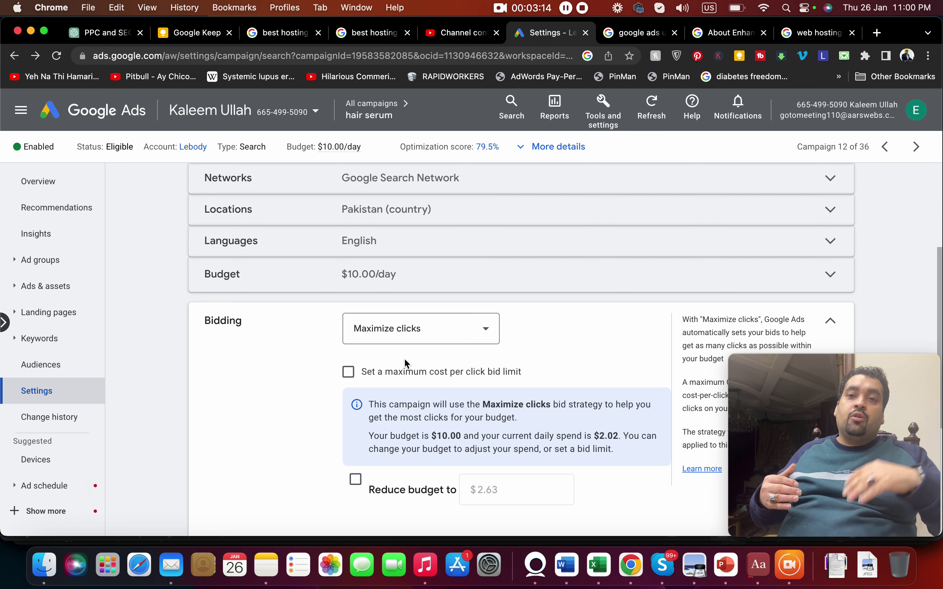
# Set the bid strategy to Target impression share, with ads at the absolute top of results page and a 100% impression share target.
pyautogui.click(399, 338)
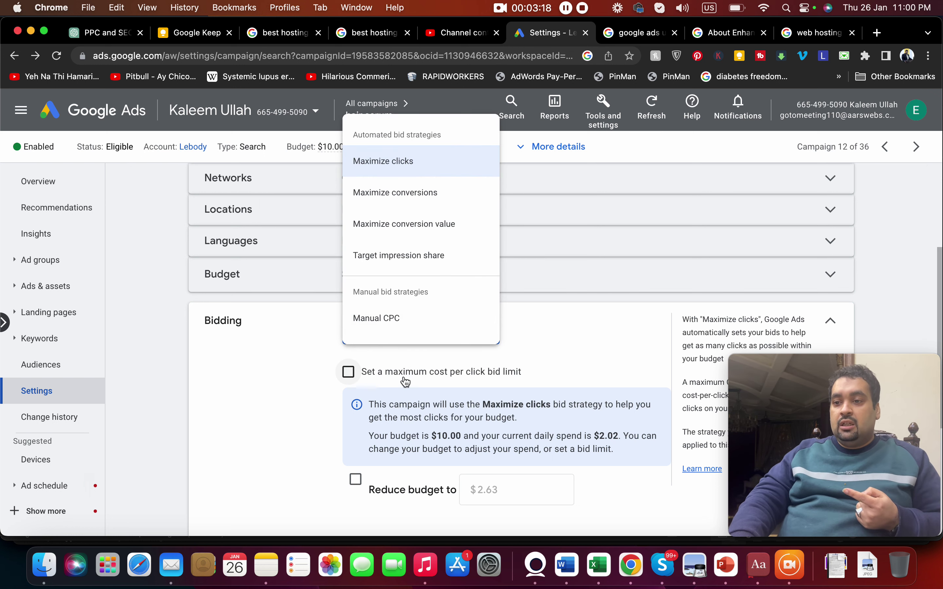
pyautogui.click(427, 258)
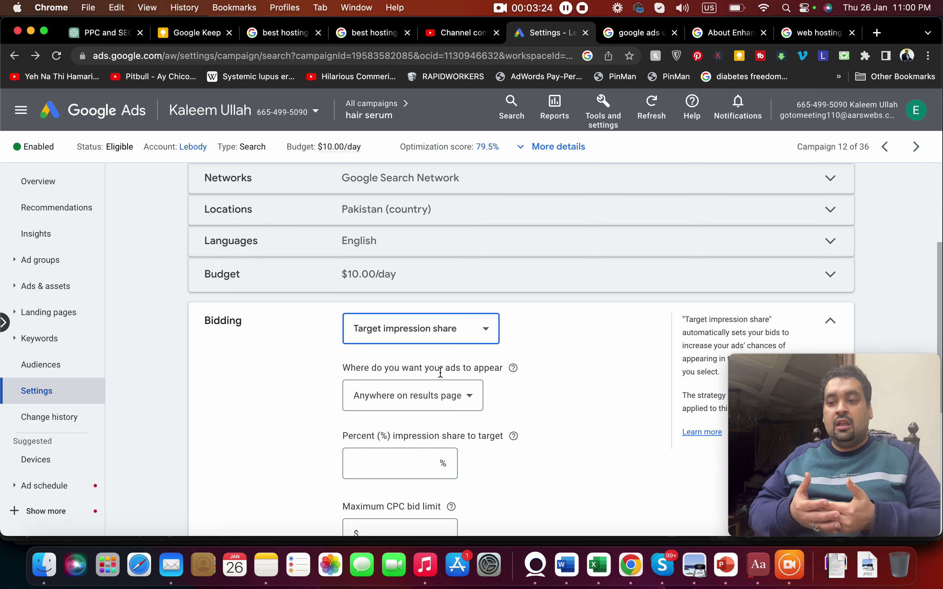
pyautogui.click(437, 395)
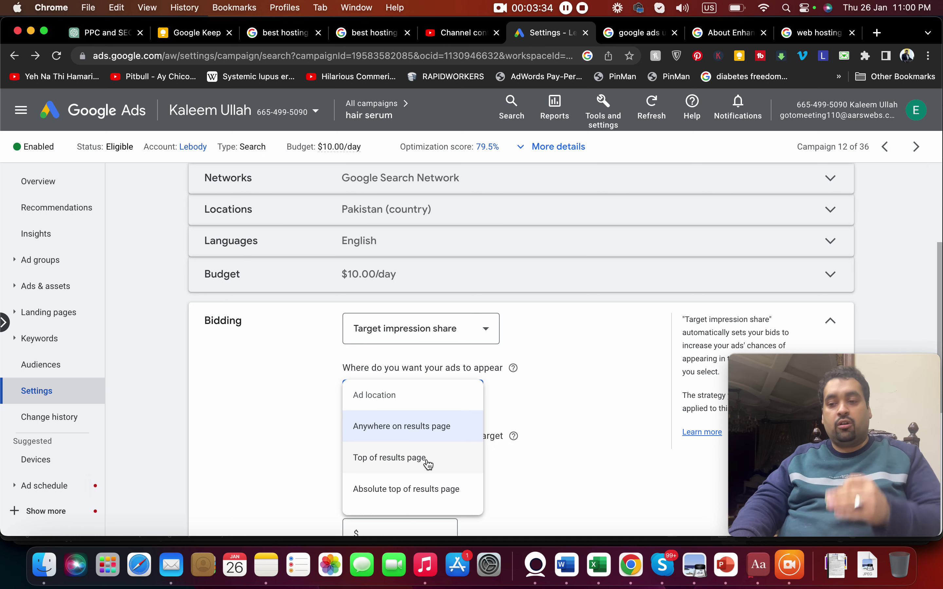
pyautogui.click(418, 490)
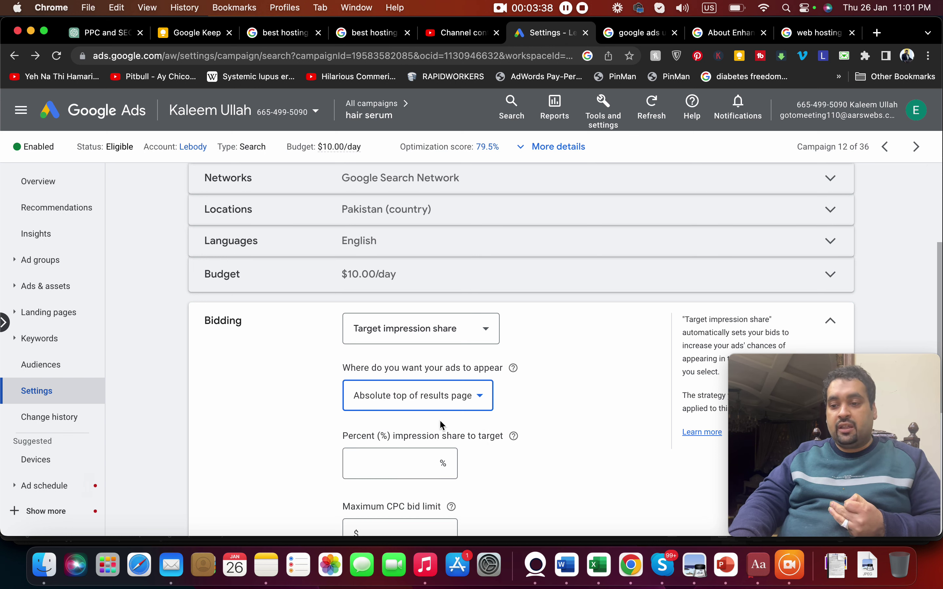
pyautogui.click(417, 465)
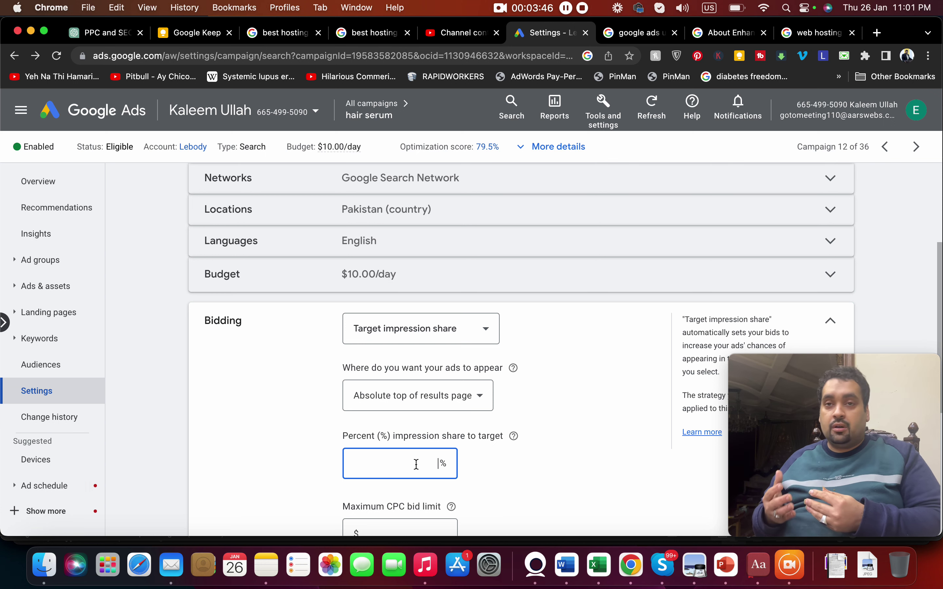
pyautogui.write('100')
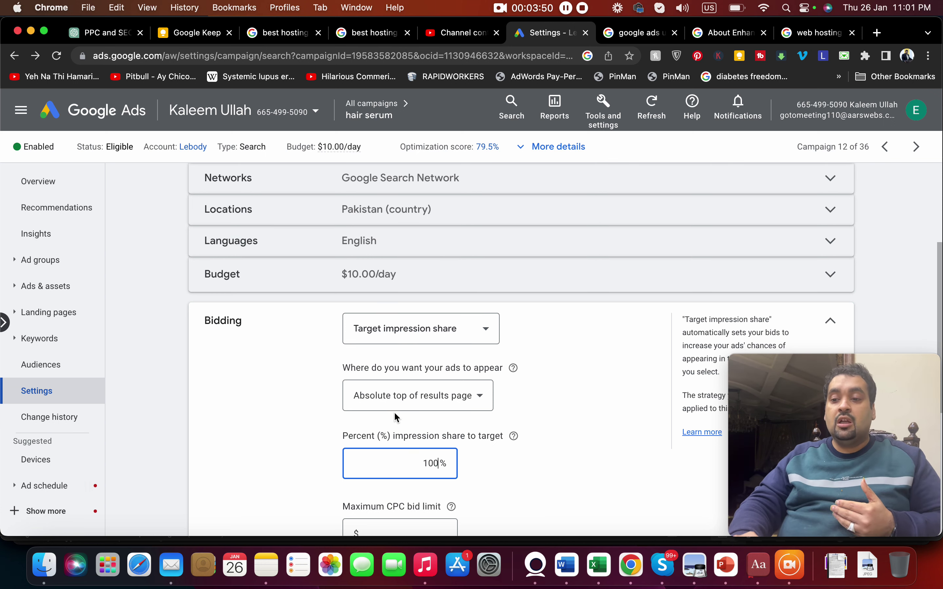
pyautogui.scroll(-1, 940, 280)
pyautogui.scroll(-5, 935, 289)
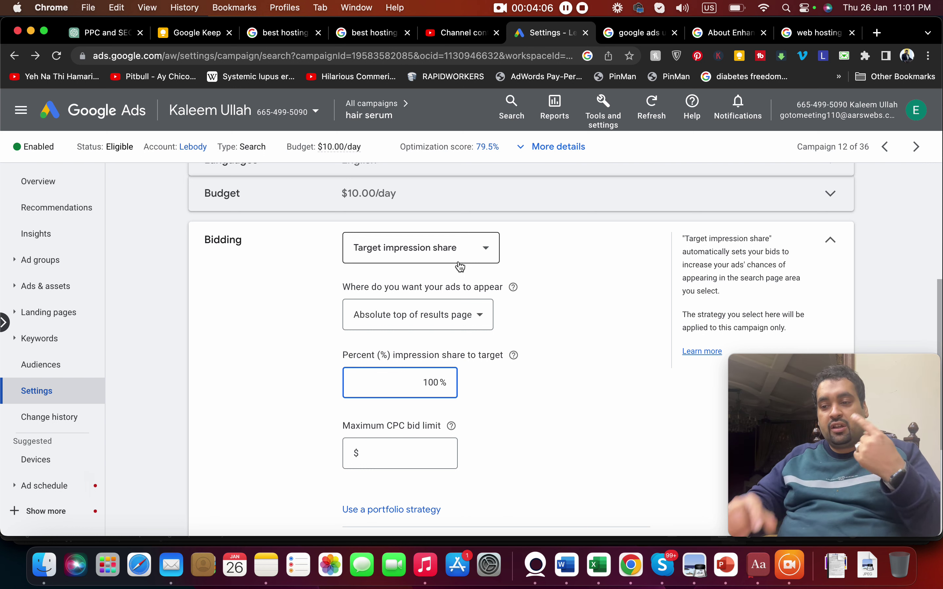
# Change the bid strategy to Maximize conversion value and enable the optional target return on ad spend.
pyautogui.click(459, 261)
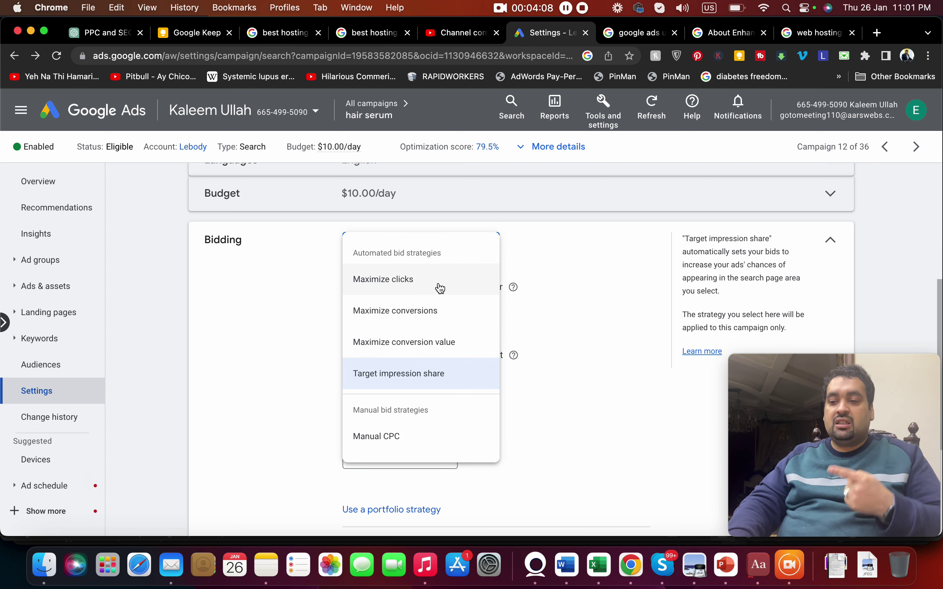
pyautogui.click(439, 351)
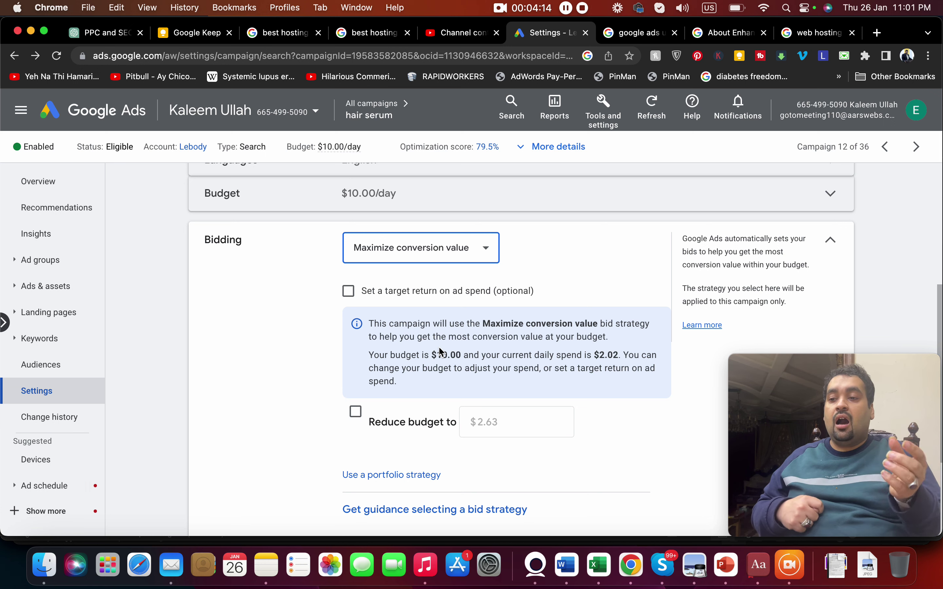
pyautogui.click(422, 291)
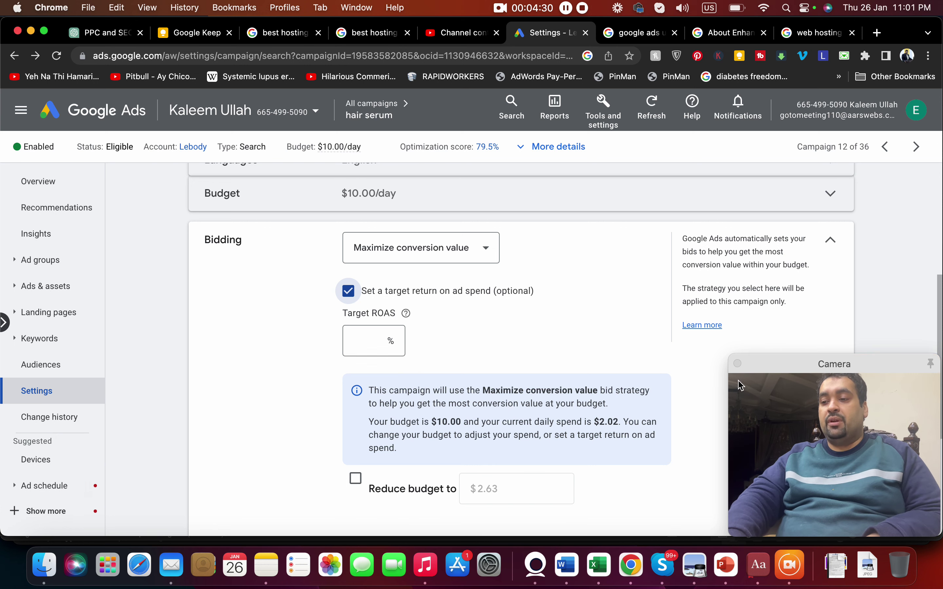
# Switch to Word and read the notes on when to use each Google Ads bid strategy.
pyautogui.click(572, 560)
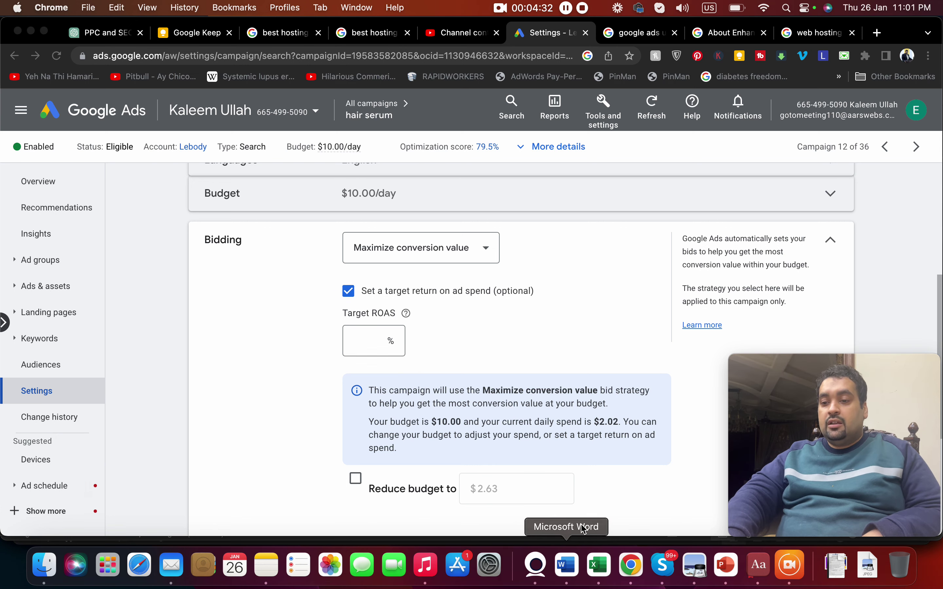
pyautogui.moveTo(782, 359); pyautogui.dragTo(835, 29)
pyautogui.moveTo(741, 460); pyautogui.dragTo(741, 455)
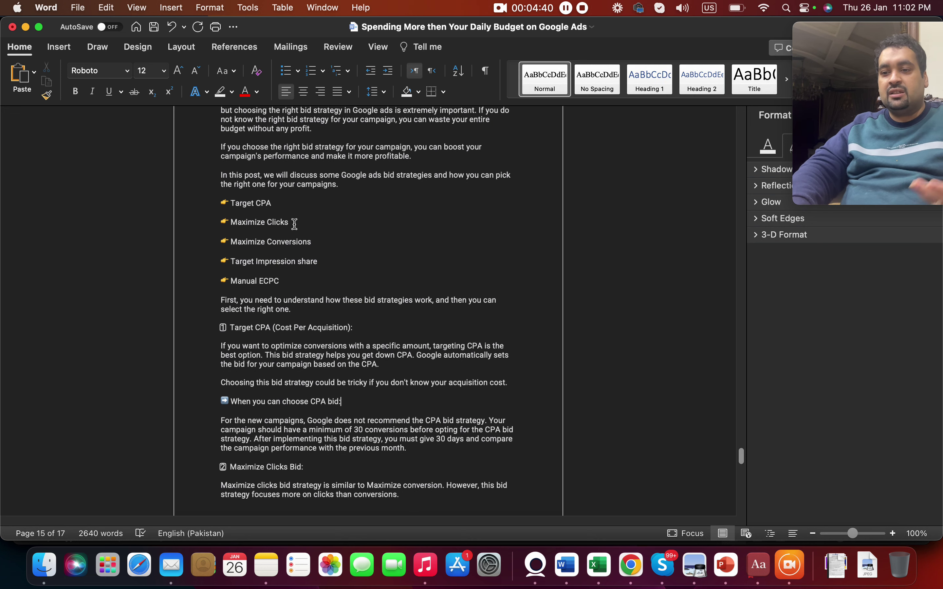
pyautogui.moveTo(740, 459); pyautogui.dragTo(742, 463)
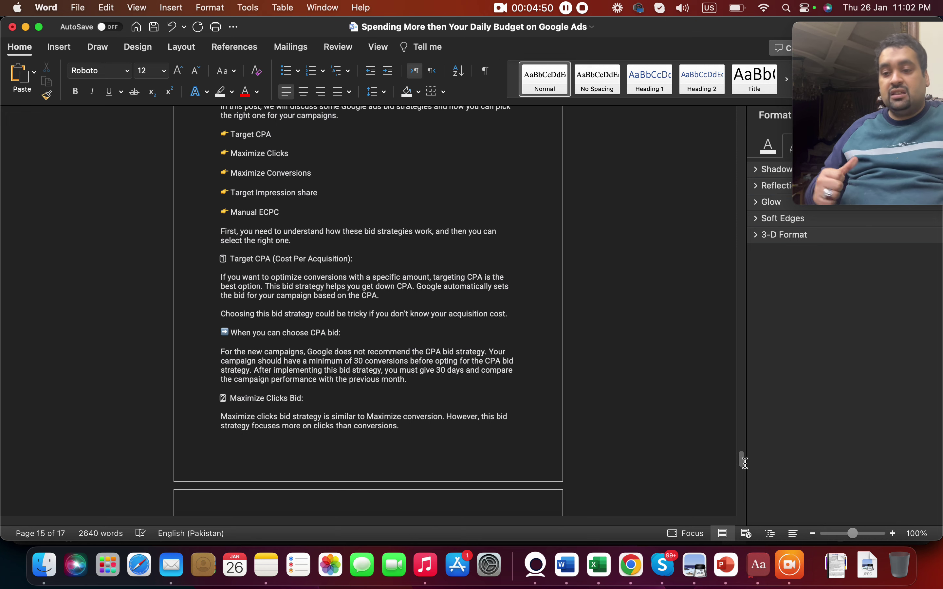
pyautogui.moveTo(740, 461); pyautogui.dragTo(740, 482)
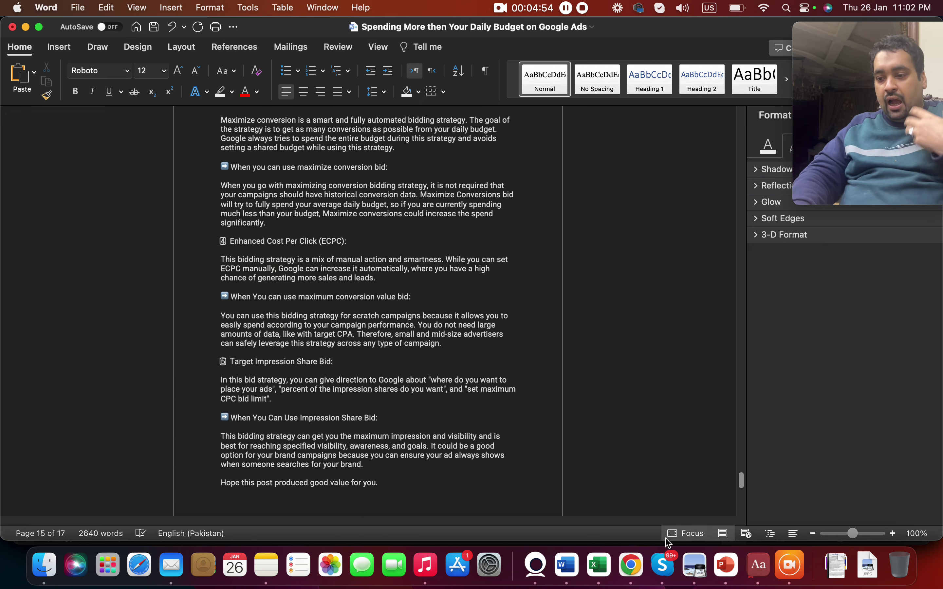
# Return to the campaign settings in Chrome and review the available bid strategies and the Maximize clicks description.
pyautogui.click(631, 563)
pyautogui.click(429, 246)
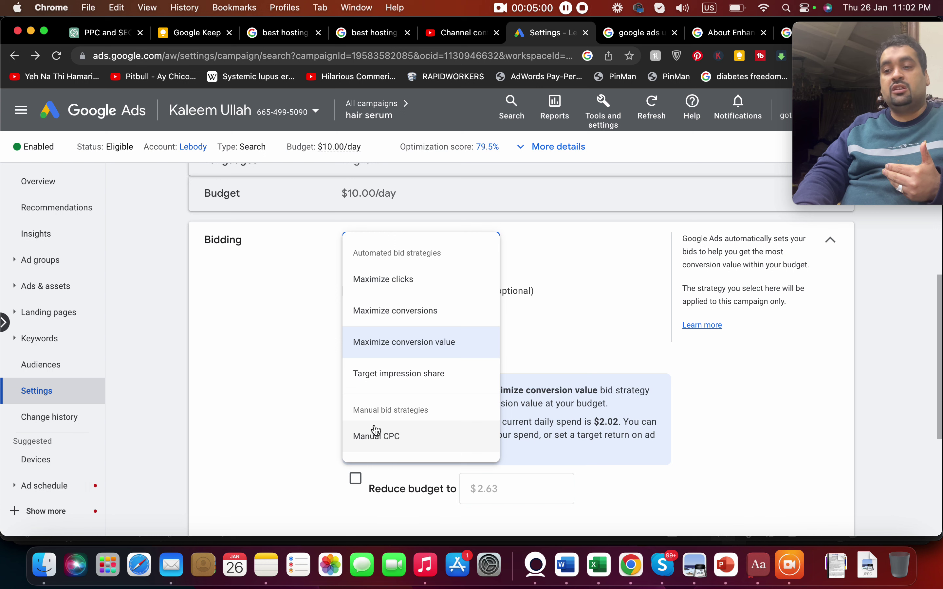
pyautogui.moveTo(417, 289)
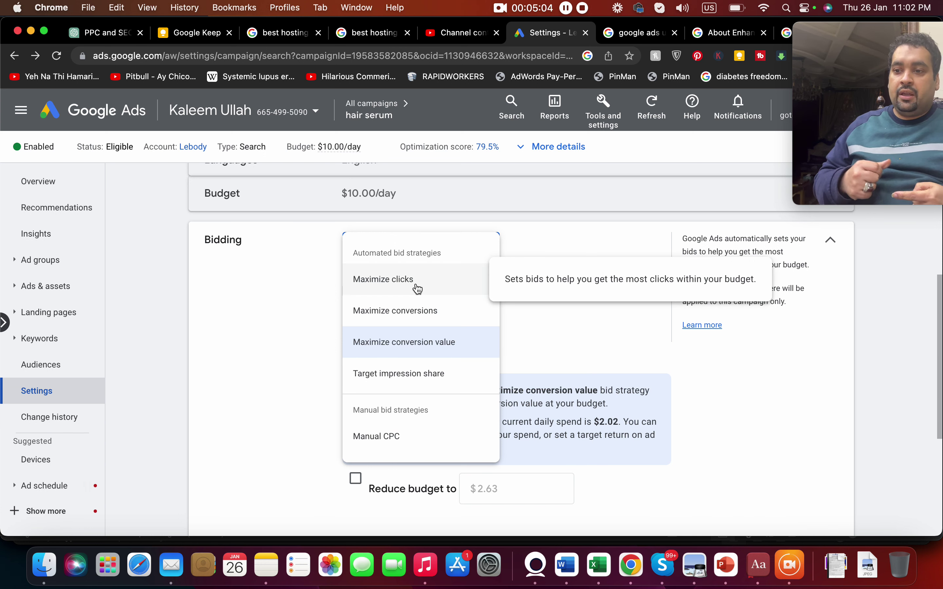
pyautogui.moveTo(419, 311)
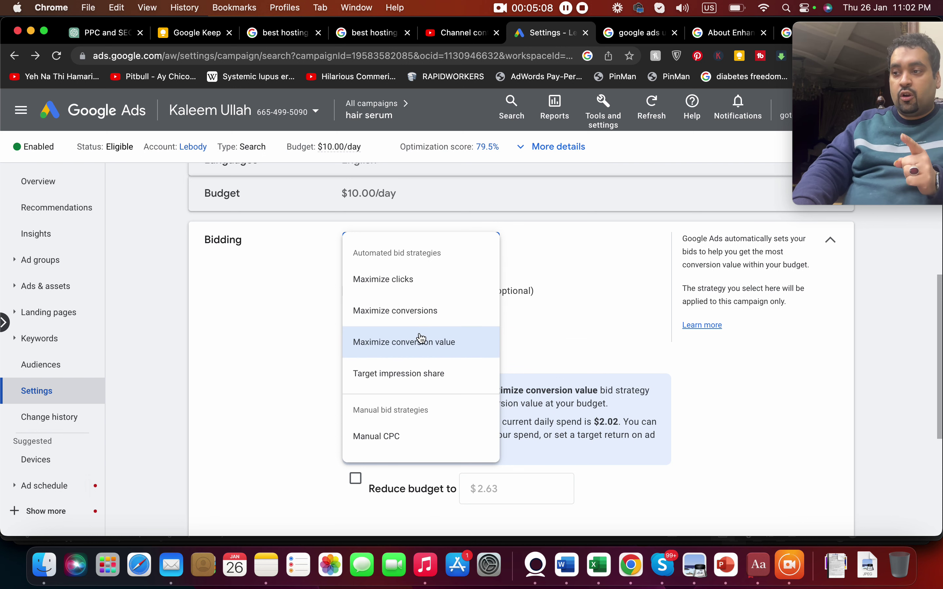
pyautogui.click(603, 122)
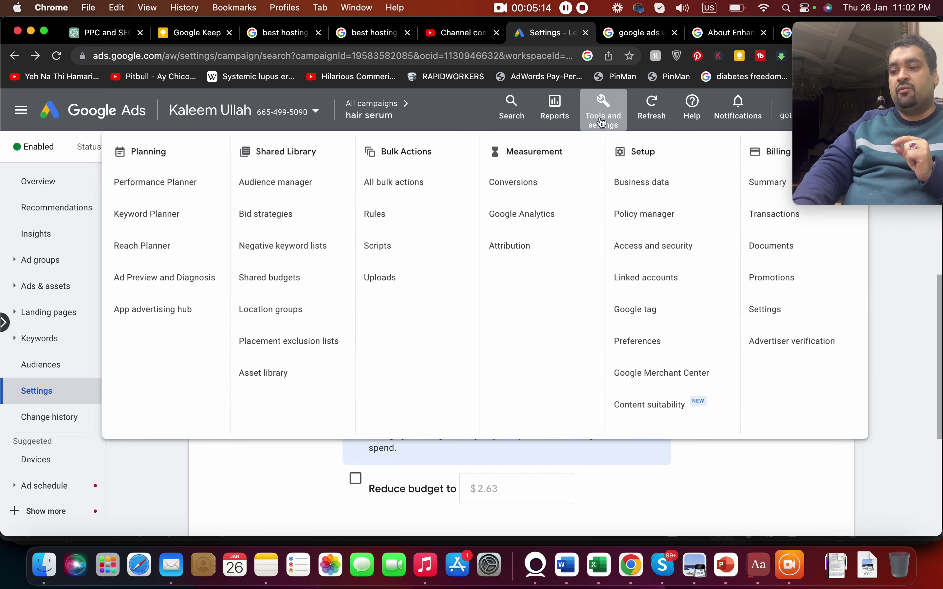
pyautogui.click(602, 122)
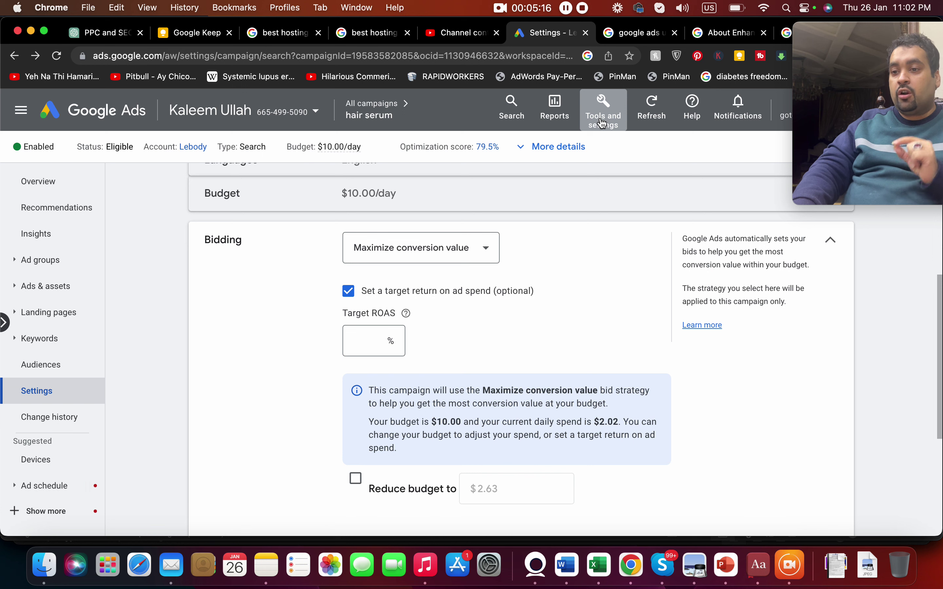
pyautogui.moveTo(866, 39); pyautogui.dragTo(807, 36)
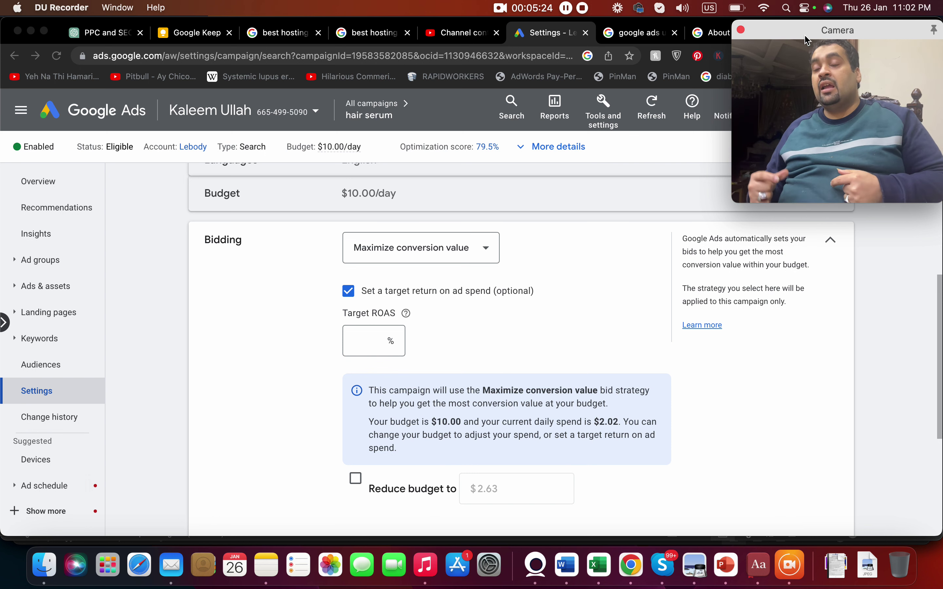
# Set the campaign's bid strategy to Maximize conversions in place of Maximize conversion value.
pyautogui.click(641, 214)
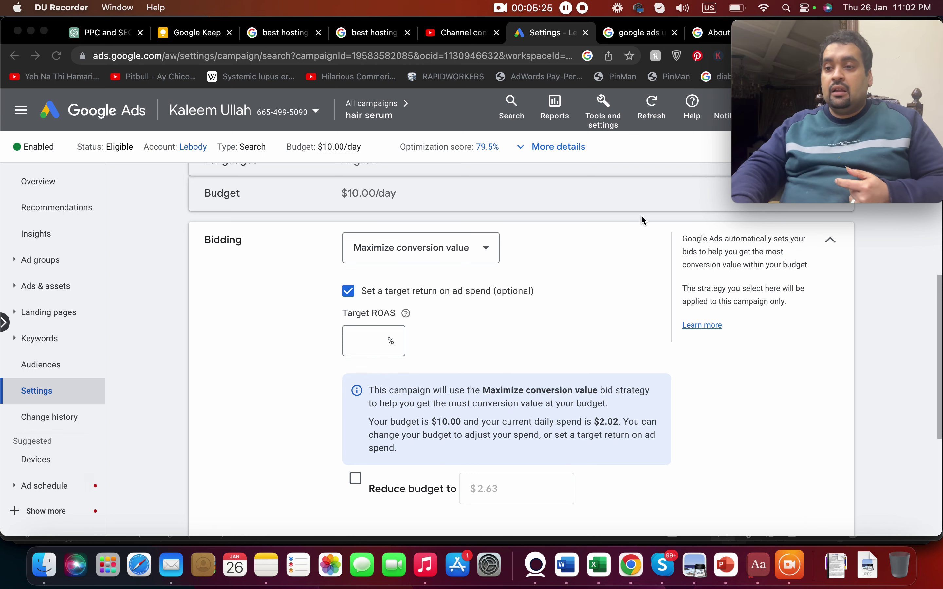
pyautogui.click(465, 262)
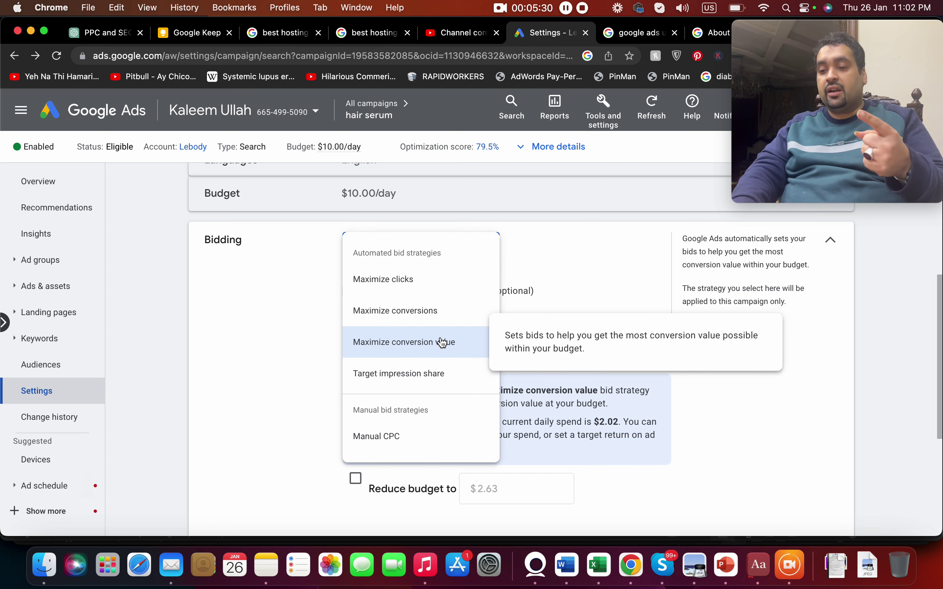
pyautogui.click(433, 310)
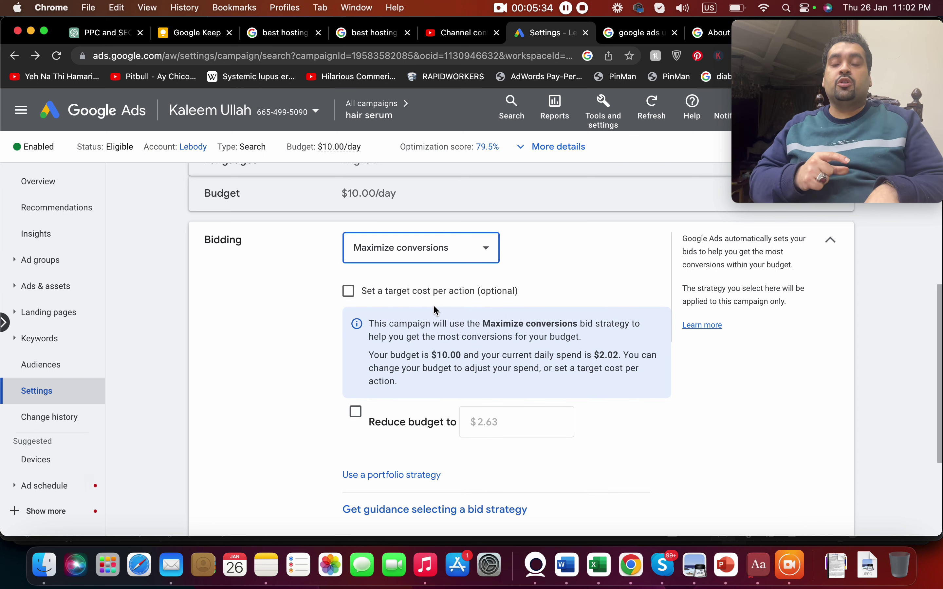
# Switch the bid strategy back to Target impression share and review the ad location choices, keeping Absolute top of results page.
pyautogui.click(431, 251)
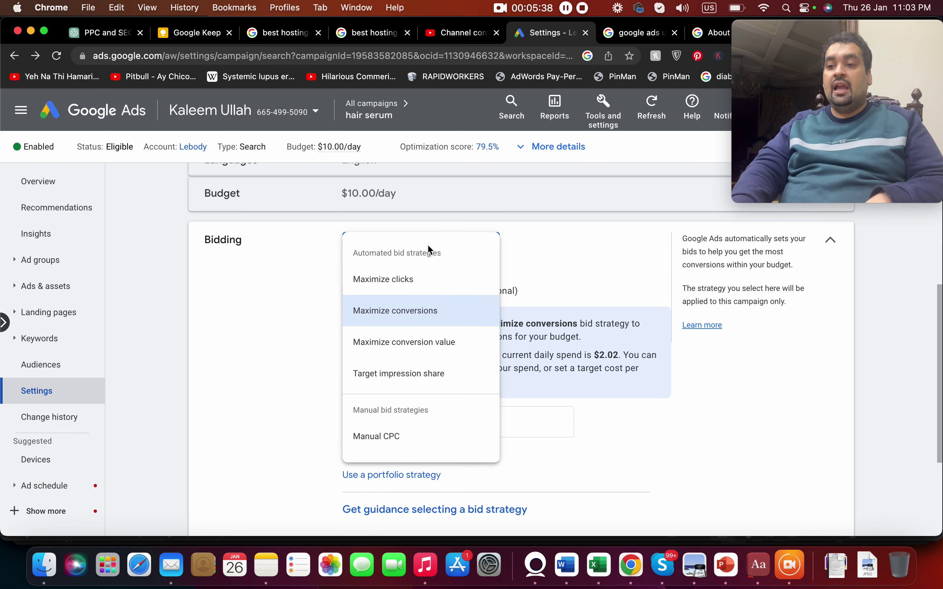
pyautogui.click(398, 373)
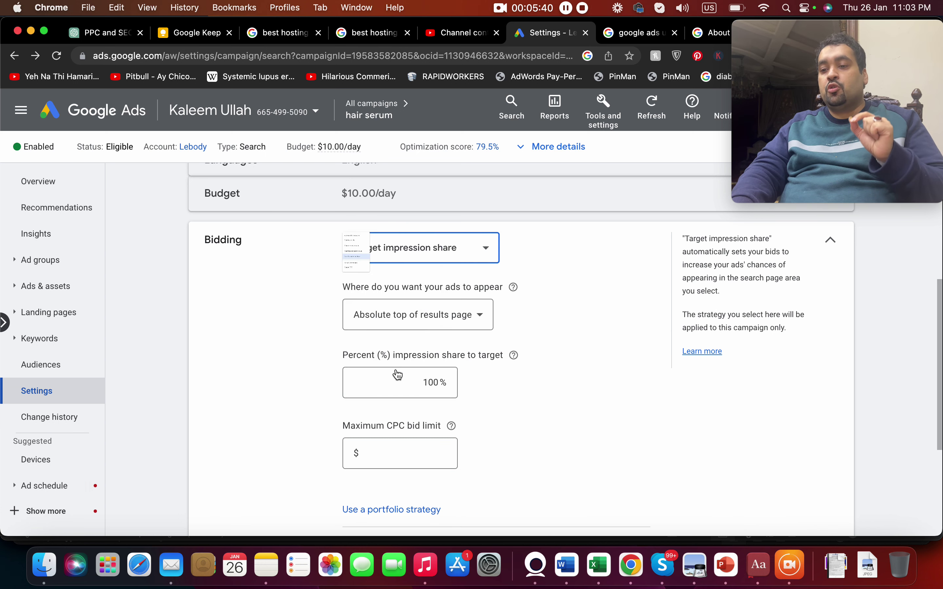
pyautogui.click(434, 313)
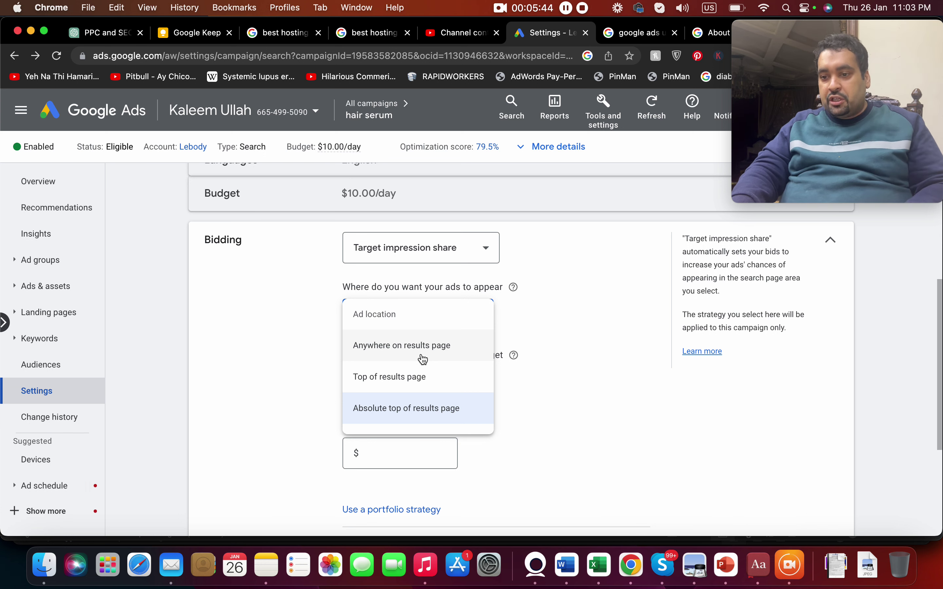
pyautogui.click(518, 330)
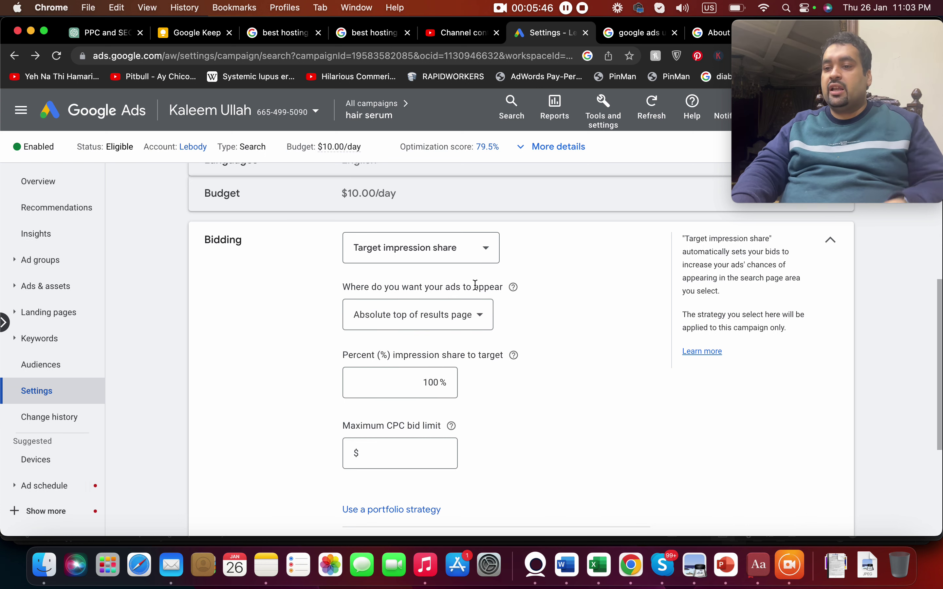